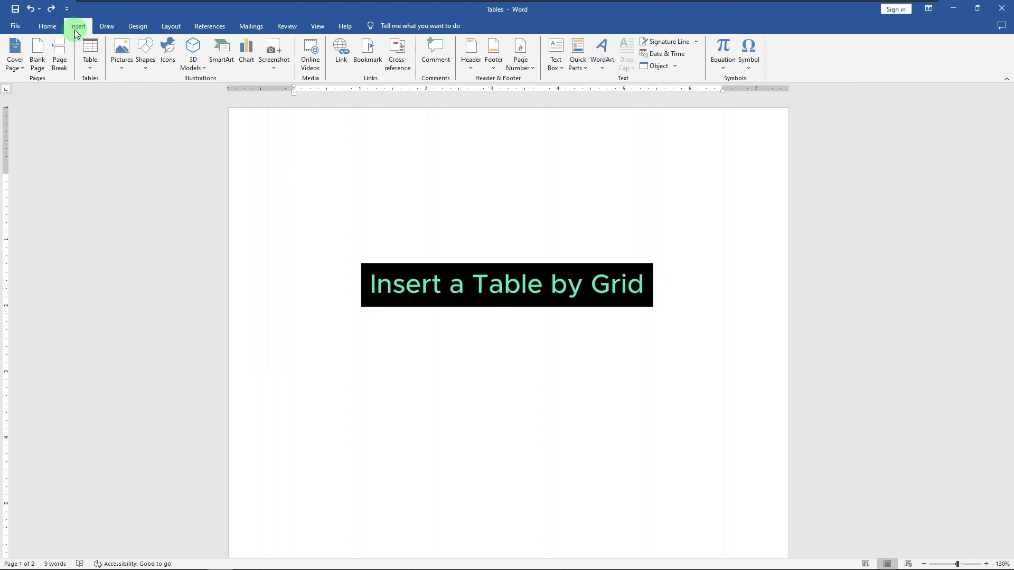
# Insert a table of 2 columns by 3 rows at the start of the blank page
pyautogui.click(93, 75)
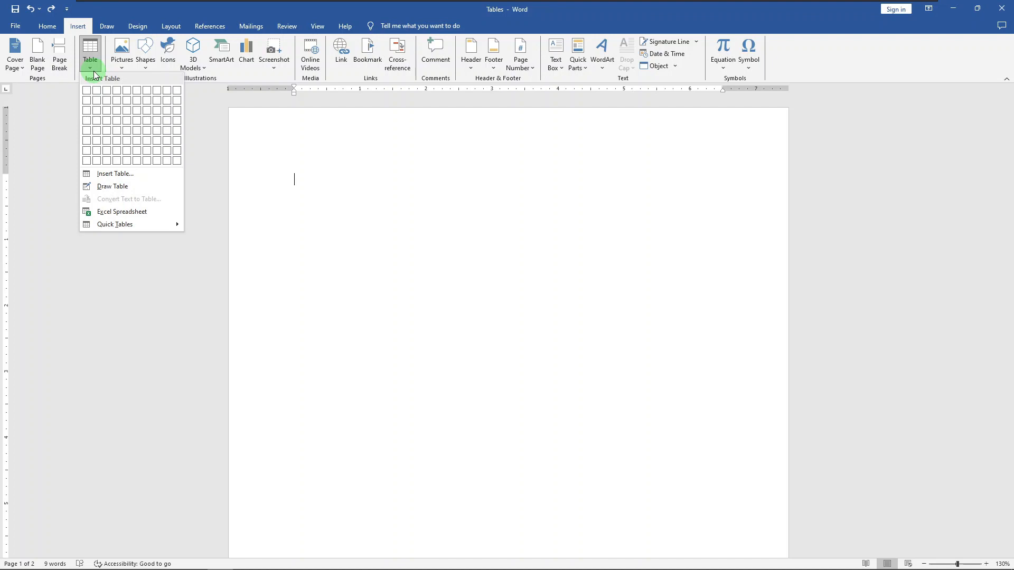
pyautogui.click(97, 110)
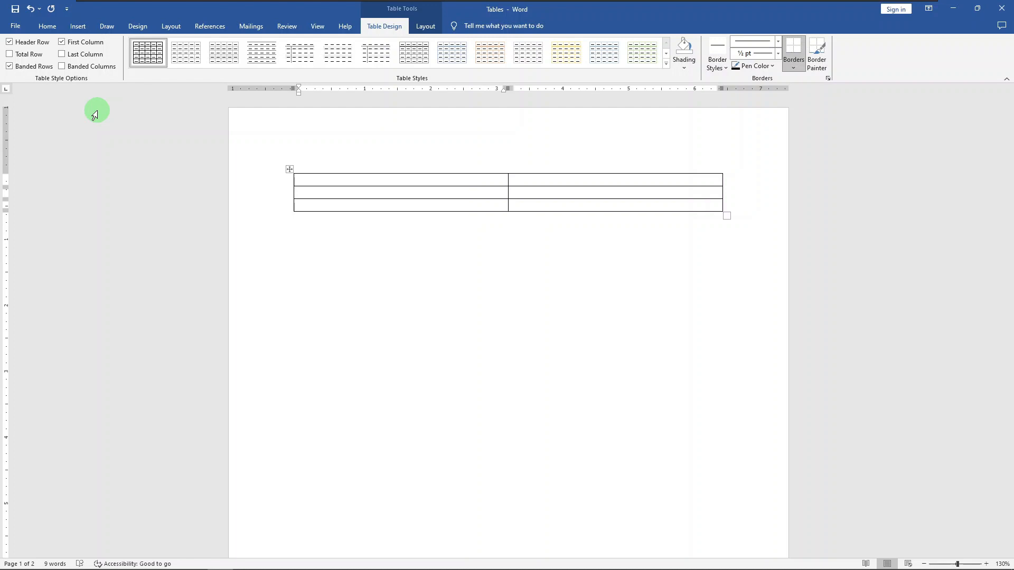
# Fill the table with Fruit/Vegetable, Apple/Kale and Kiwi/Spinach, and add a fourth row containing Grape and Garlic
pyautogui.write('Frui')
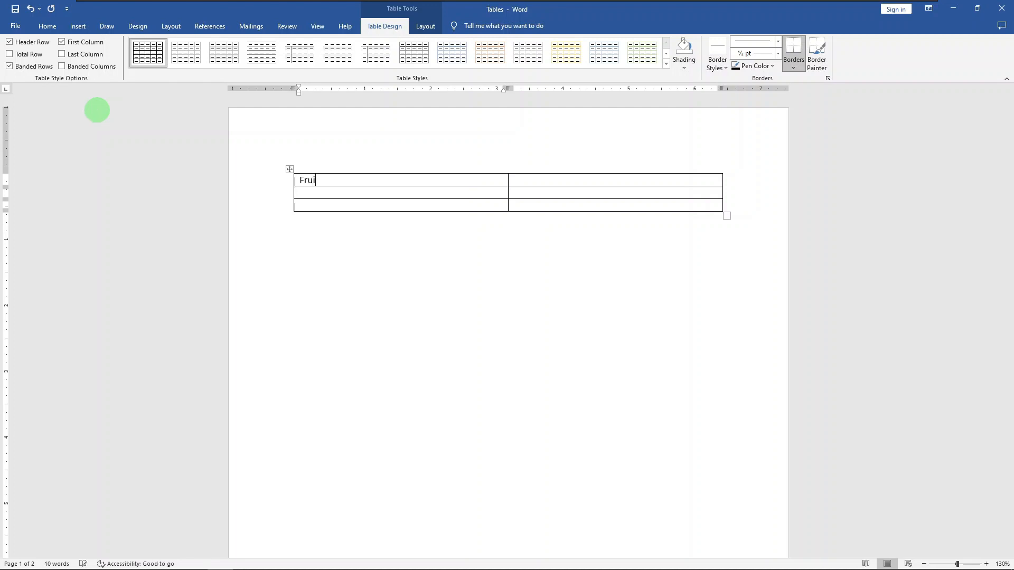
pyautogui.write('t')
pyautogui.press('Tab')
pyautogui.write('Vegetable')
pyautogui.hotkey('shift', 'Tab')
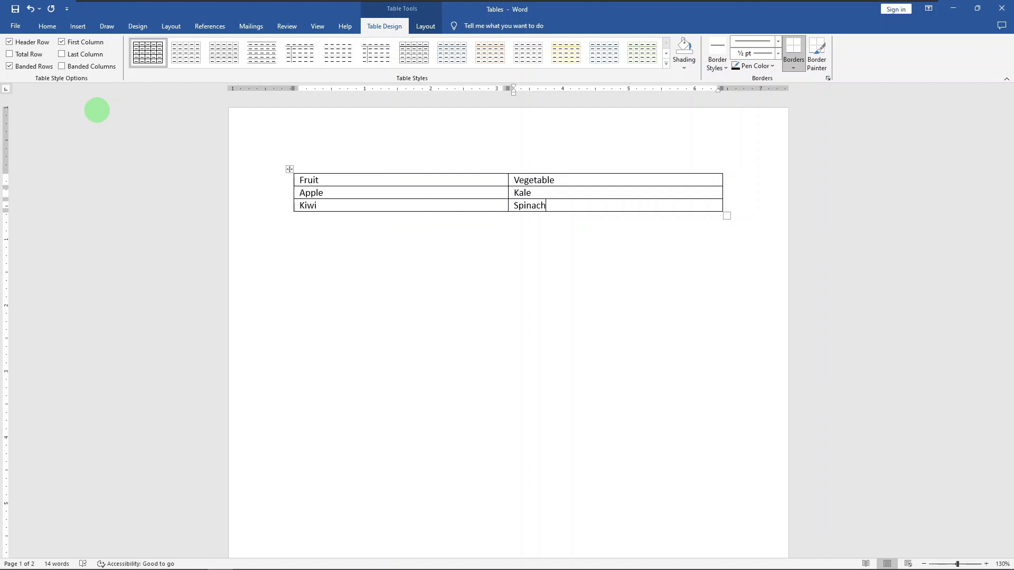
pyautogui.press('Tab')
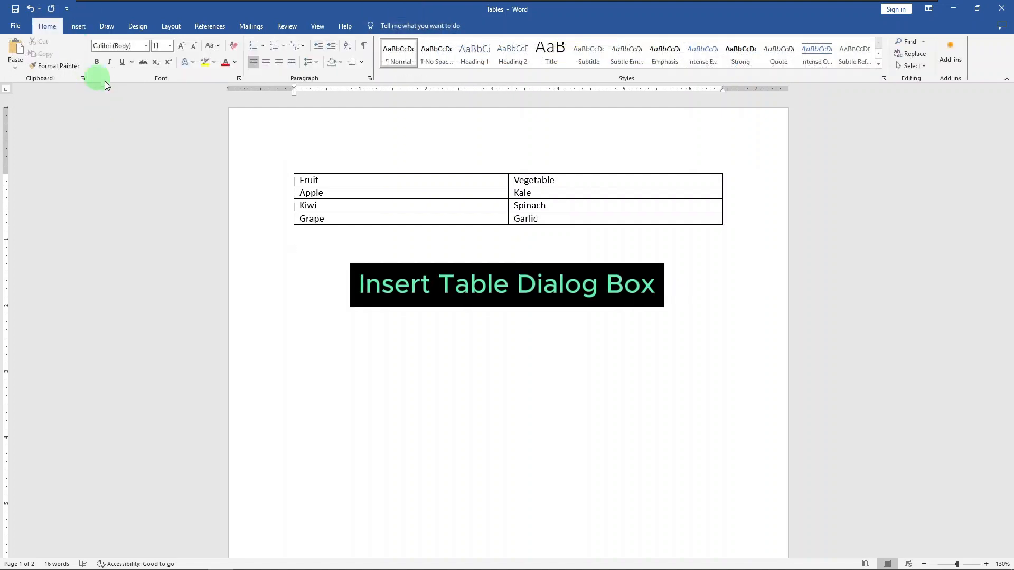
# Insert a second table with 4 columns and 6 rows below the fruit and vegetable table, keeping the fixed automatic column width
pyautogui.click(86, 30)
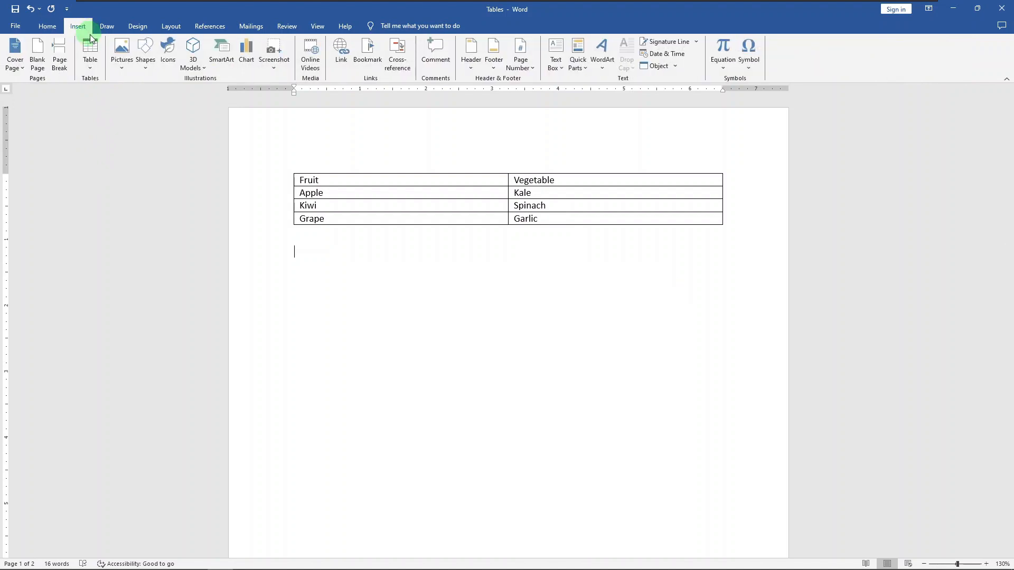
pyautogui.click(97, 70)
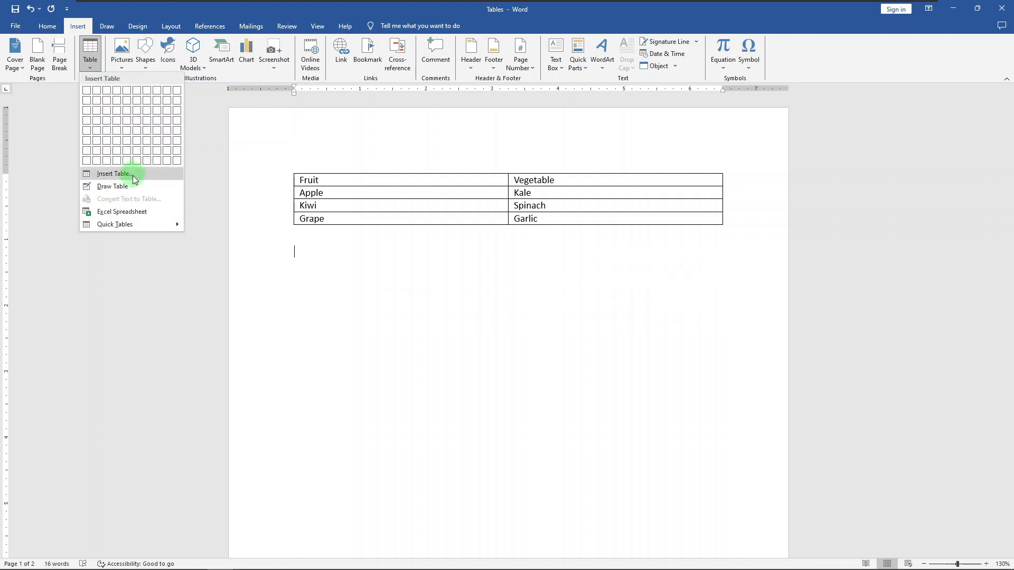
pyautogui.click(132, 174)
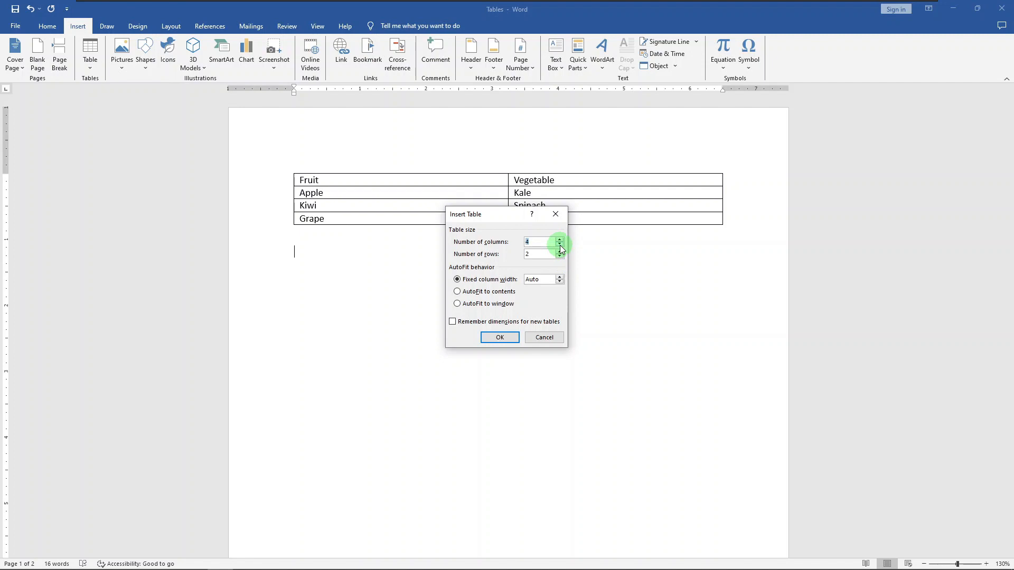
pyautogui.click(559, 252)
pyautogui.click(561, 252)
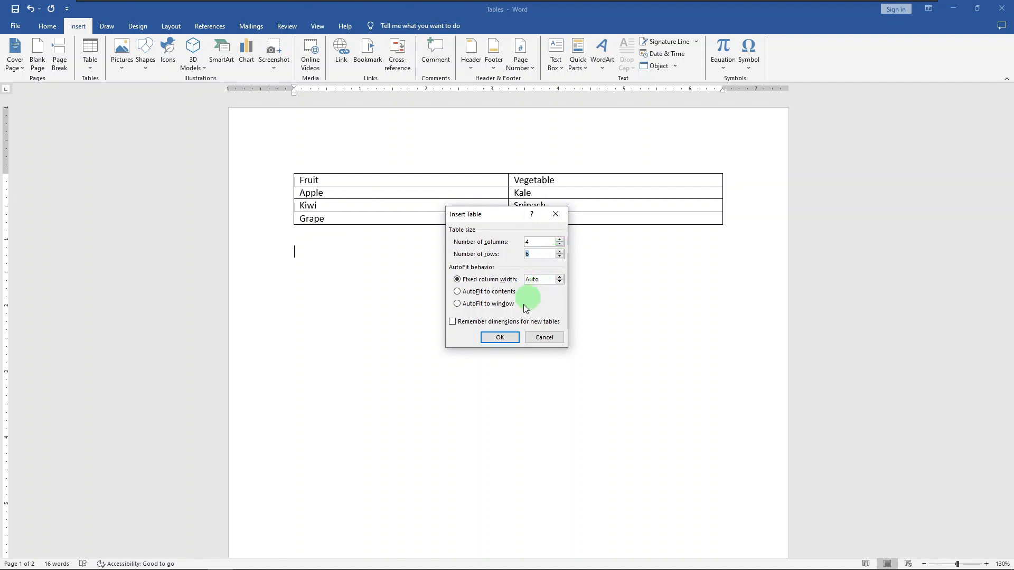
pyautogui.click(500, 337)
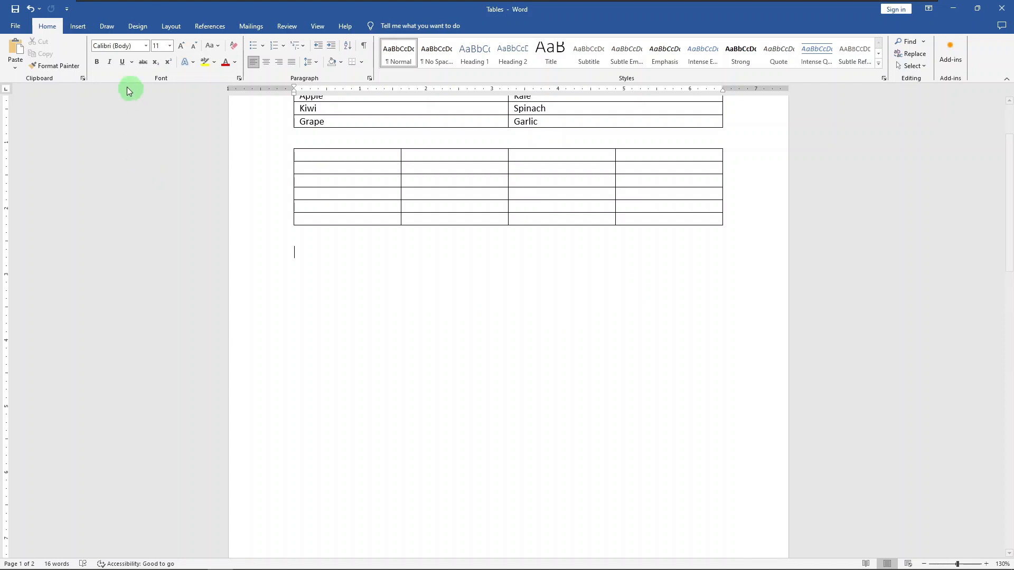
# Draw the outer frame of a third table below the second one, about 6.5" wide and 1.1" high
pyautogui.click(78, 31)
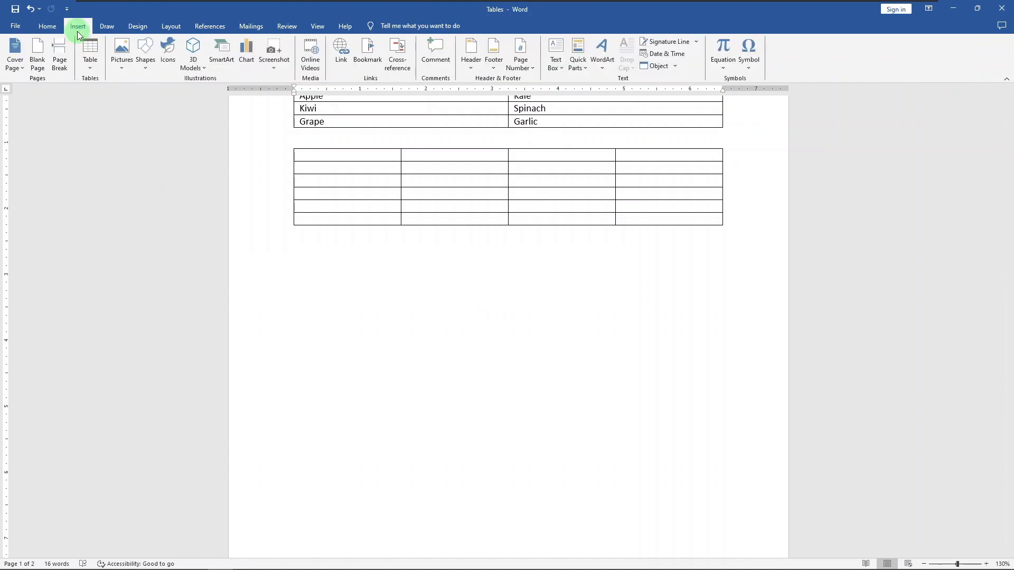
pyautogui.click(92, 69)
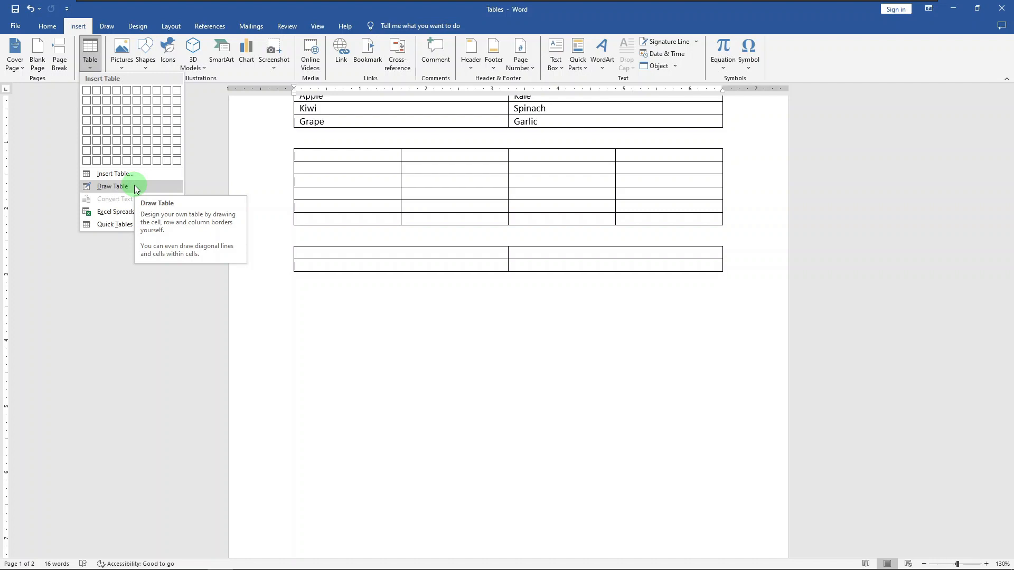
pyautogui.click(170, 187)
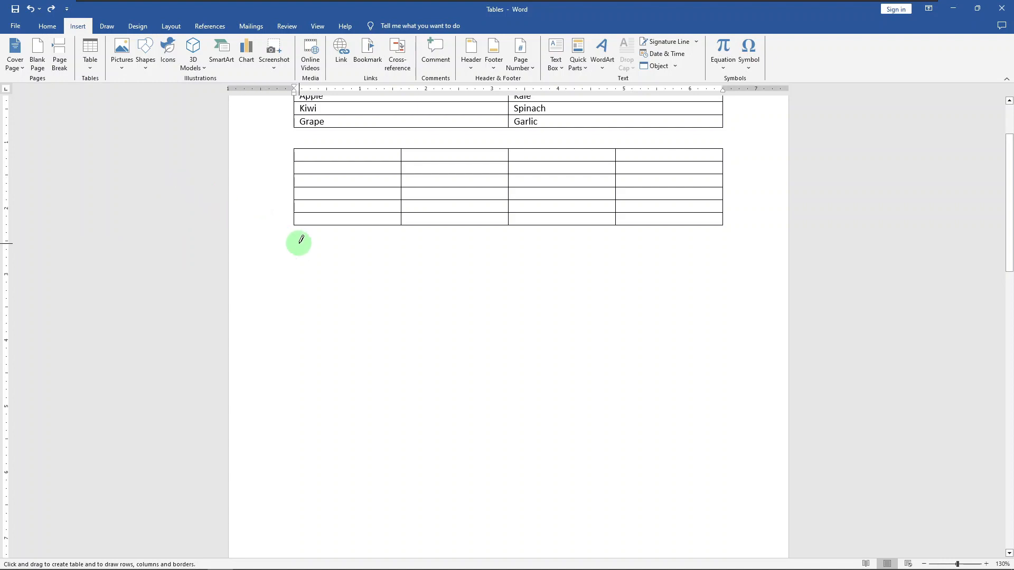
pyautogui.moveTo(297, 245)
pyautogui.mouseDown()
pyautogui.moveTo(493, 274)
pyautogui.moveTo(620, 261)
pyautogui.moveTo(704, 302)
pyautogui.moveTo(728, 299)
pyautogui.moveTo(727, 319)
pyautogui.mouseUp()
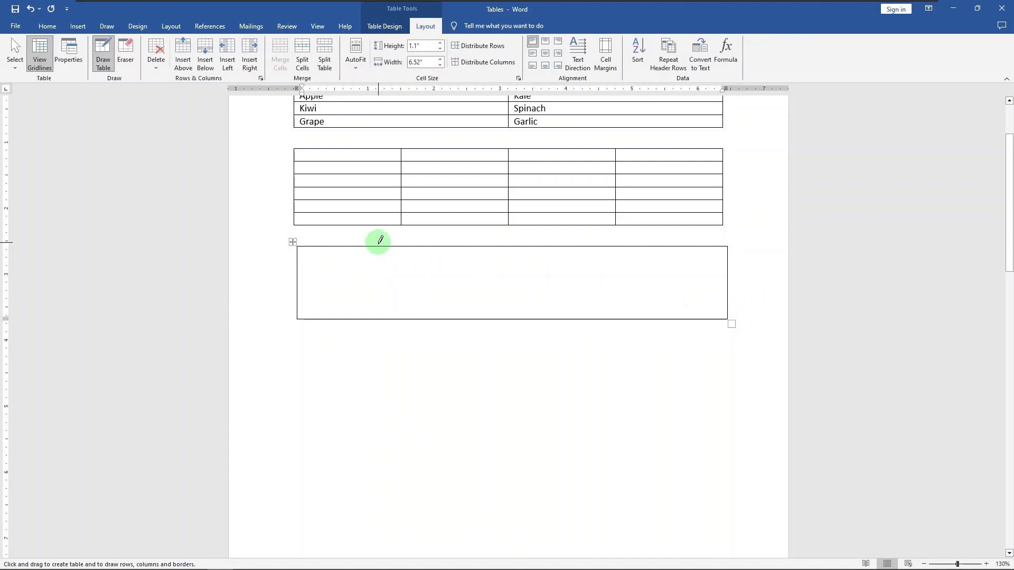
# Draw irregular vertical and horizontal partitions inside the third table, splitting it into columns and smaller nested cells
pyautogui.moveTo(375, 244); pyautogui.dragTo(370, 299)
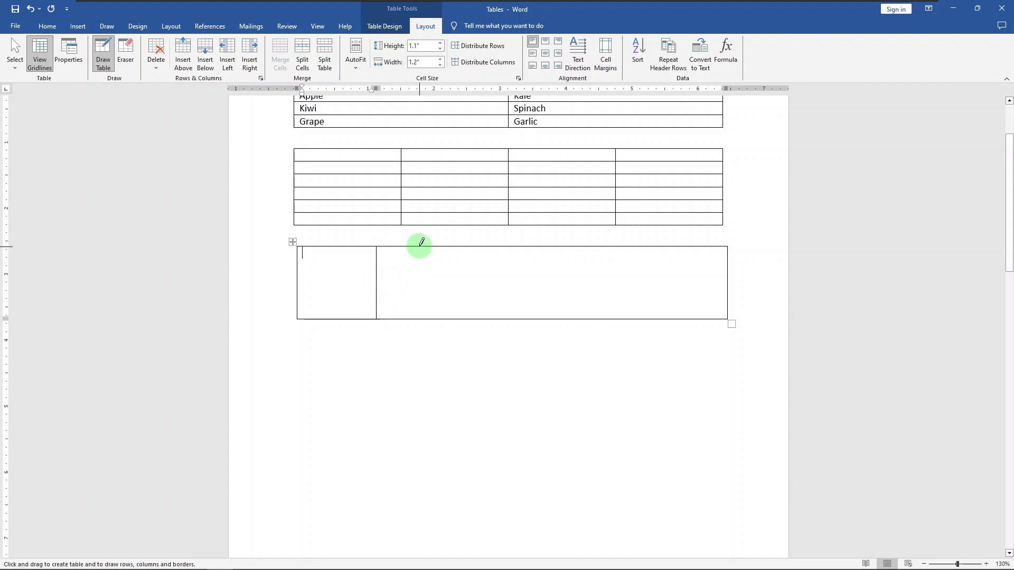
pyautogui.moveTo(417, 273); pyautogui.dragTo(414, 310)
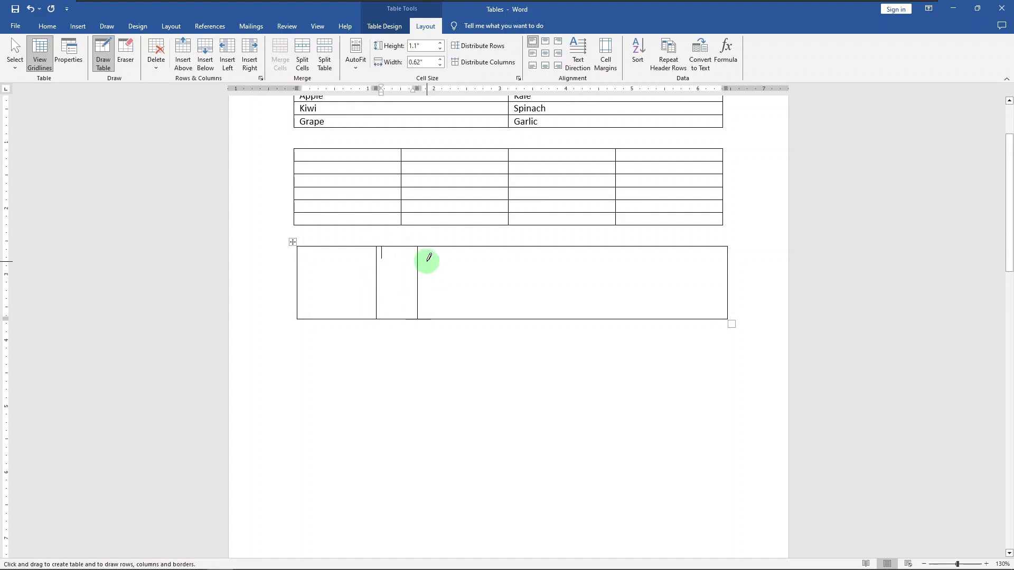
pyautogui.moveTo(417, 261); pyautogui.dragTo(634, 317)
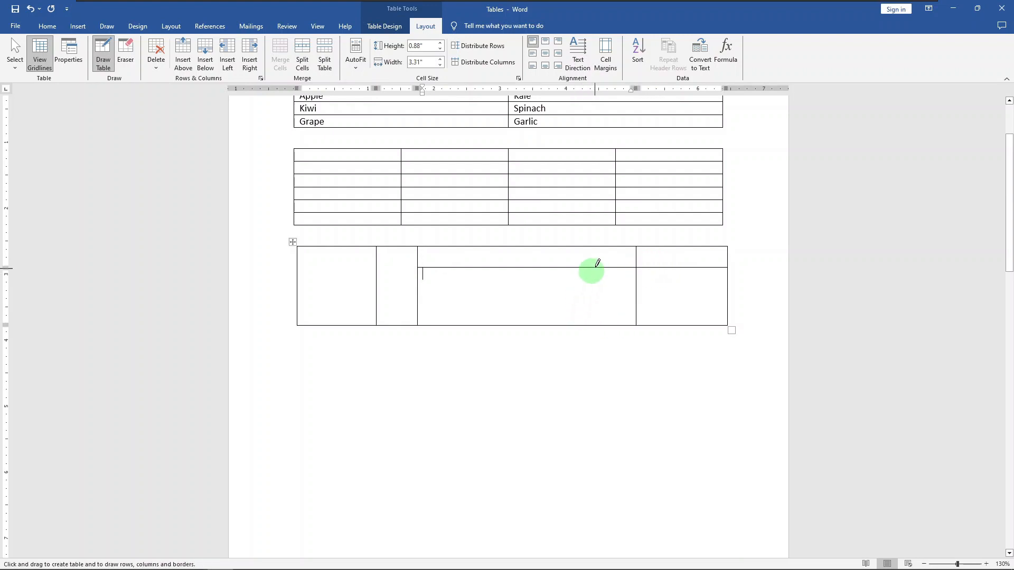
pyautogui.moveTo(557, 268); pyautogui.dragTo(562, 320)
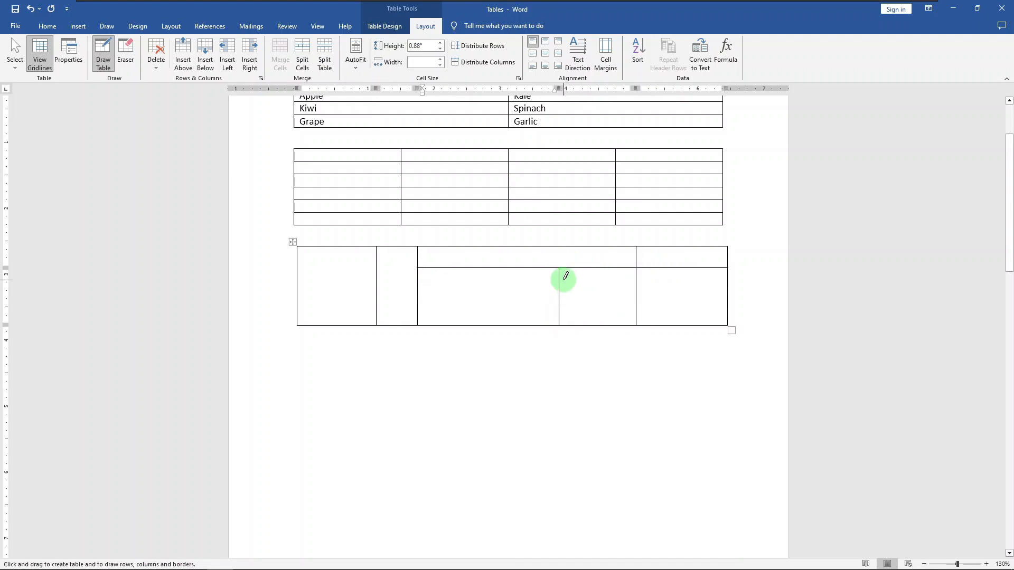
pyautogui.moveTo(562, 285); pyautogui.dragTo(593, 334)
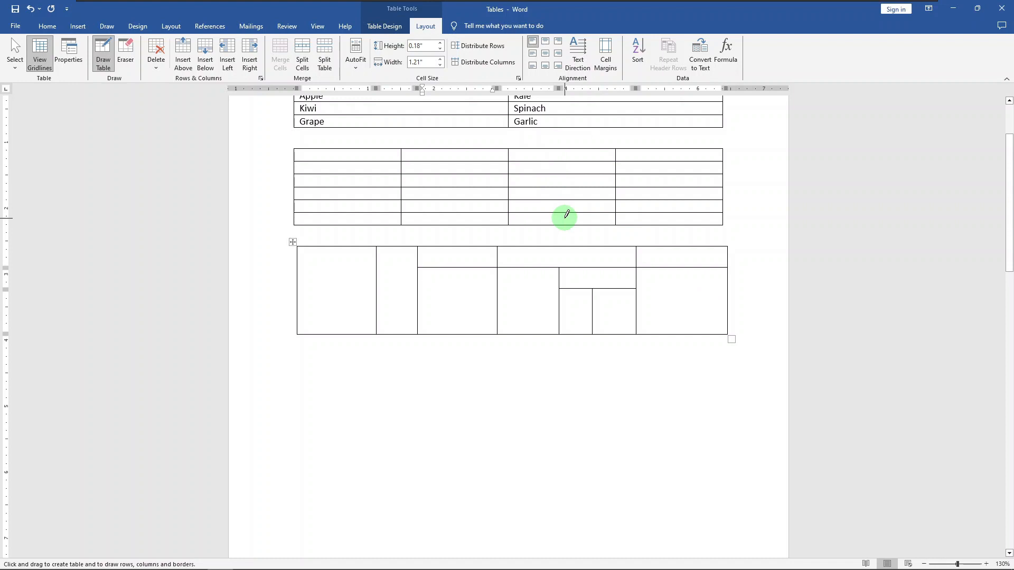
# Erase the short vertical line dividing the smallest nested cells of the drawn table
pyautogui.click(424, 30)
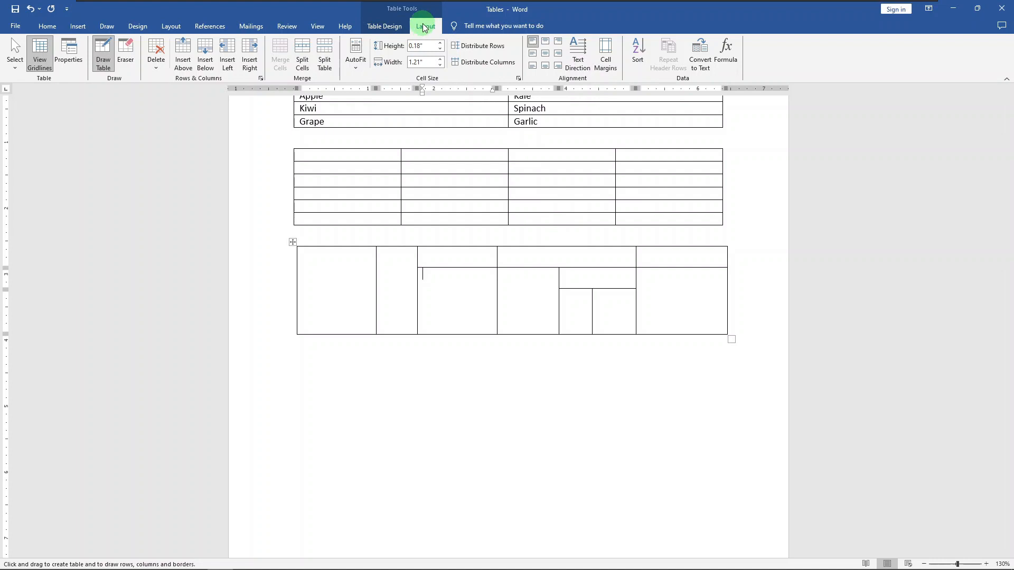
pyautogui.click(127, 52)
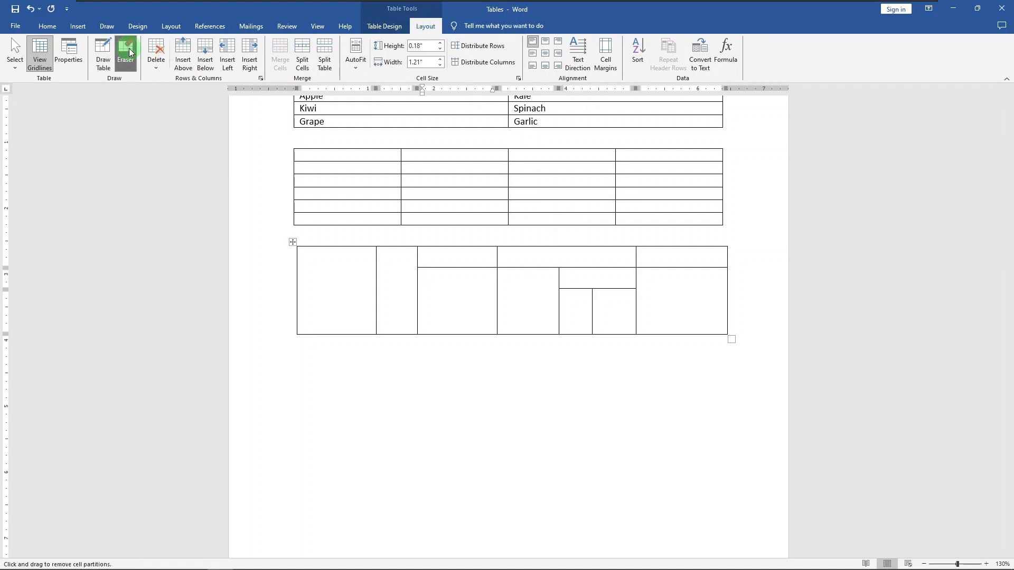
pyautogui.click(593, 296)
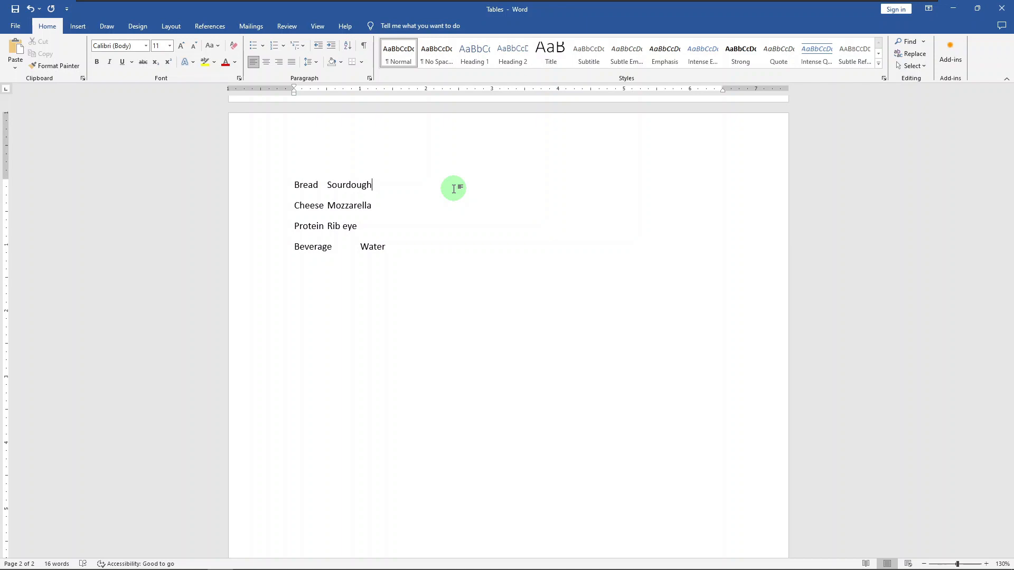
# Show formatting marks and convert the four lines from Bread to Beverage into a two-column table, separating the text at tabs
pyautogui.moveTo(260, 188); pyautogui.dragTo(268, 247)
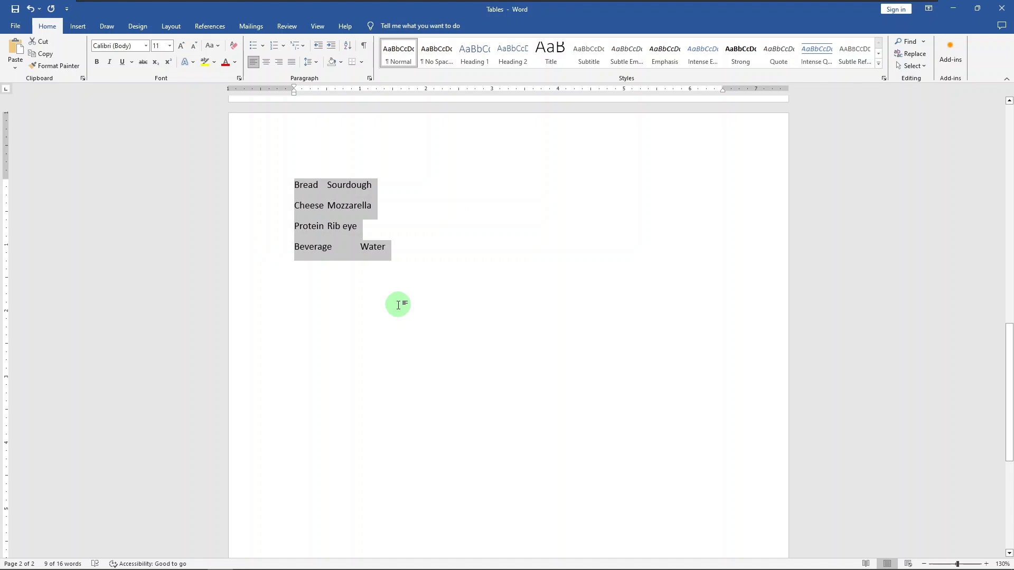
pyautogui.hotkey('ctrl', 'shift', '8')
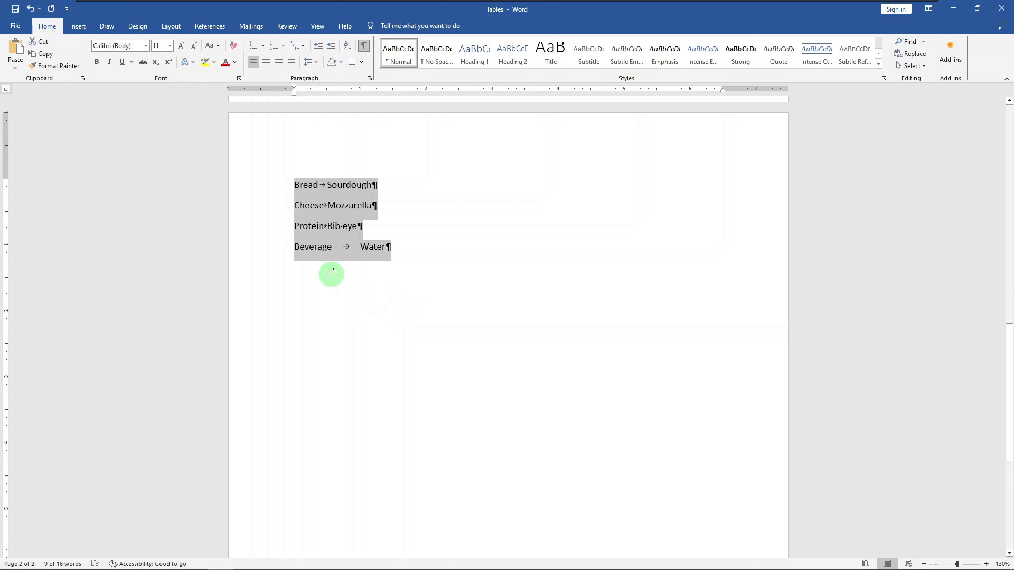
pyautogui.click(76, 26)
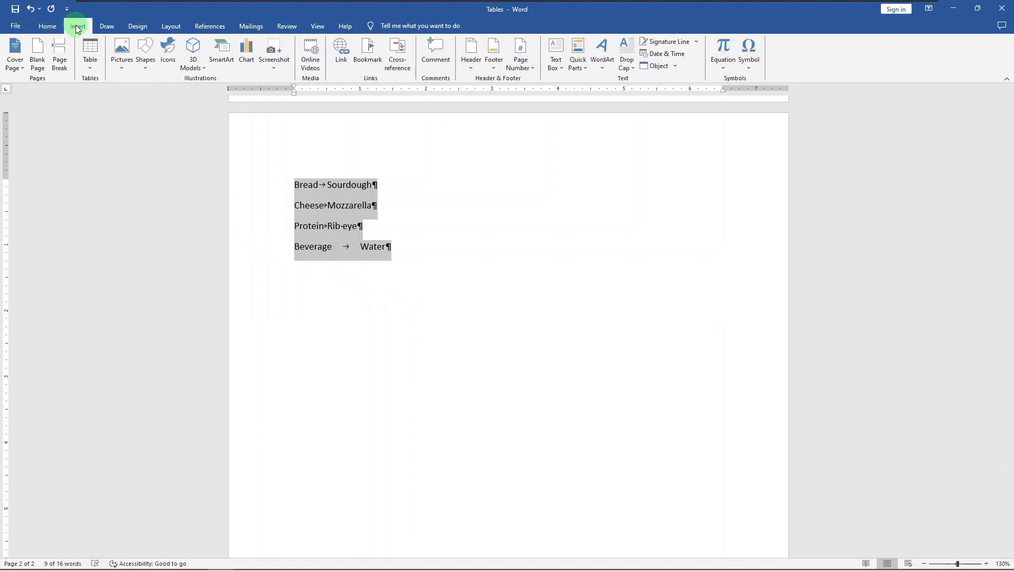
pyautogui.click(89, 65)
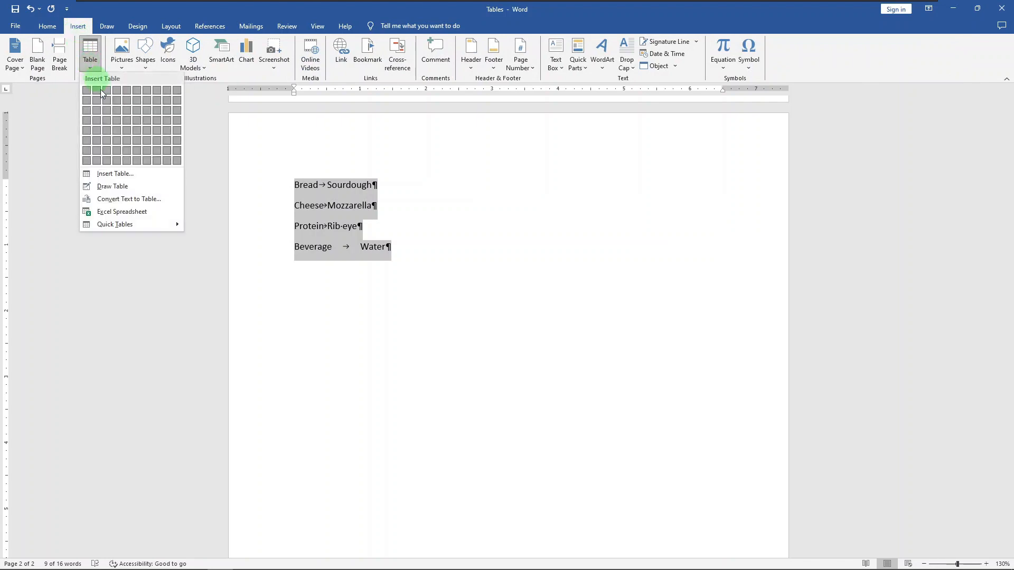
pyautogui.click(143, 202)
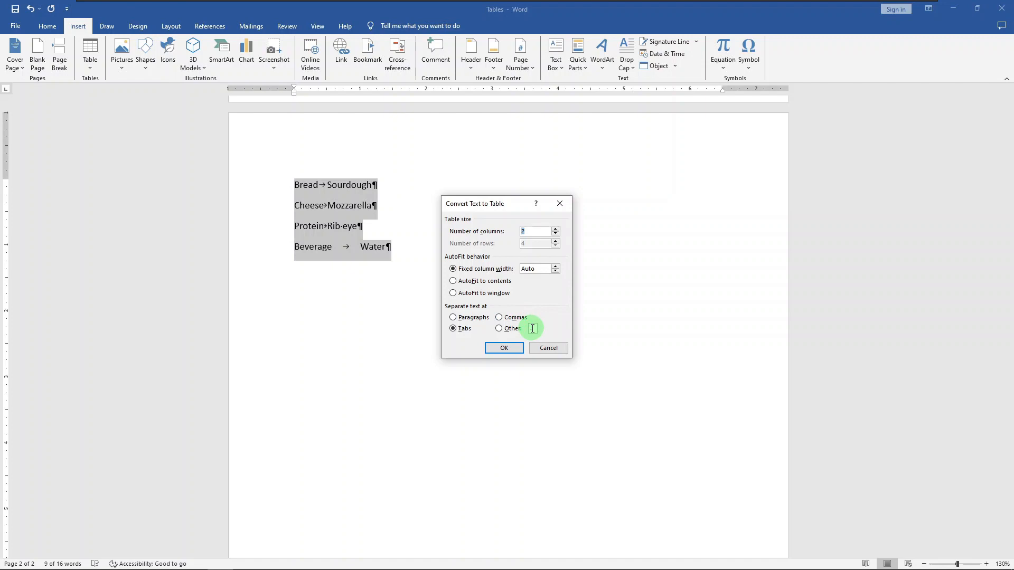
pyautogui.click(502, 349)
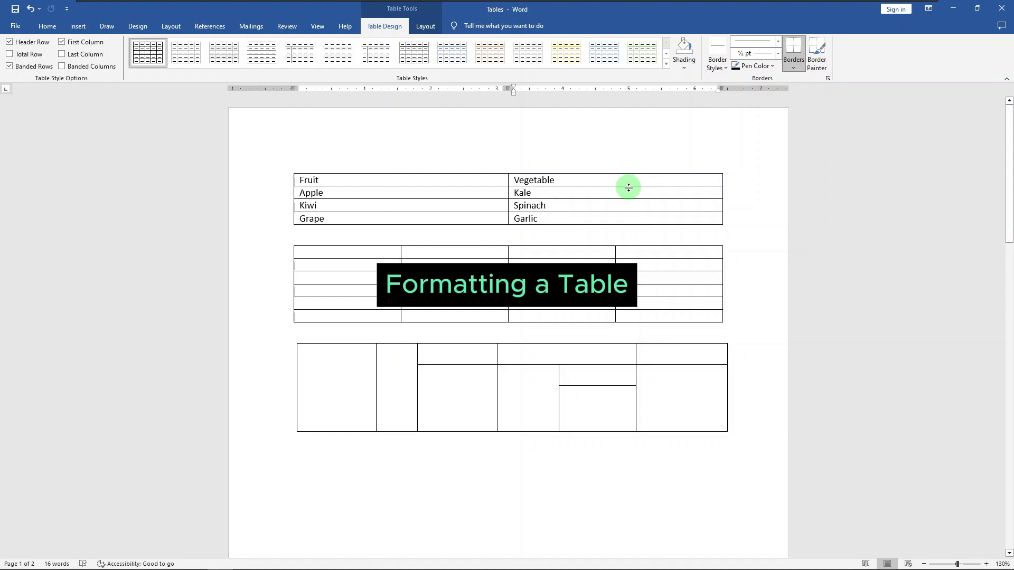
# Compare the available styles for the fruit and vegetable table with the Header Row option off, and turn the option back on
pyautogui.click(461, 194)
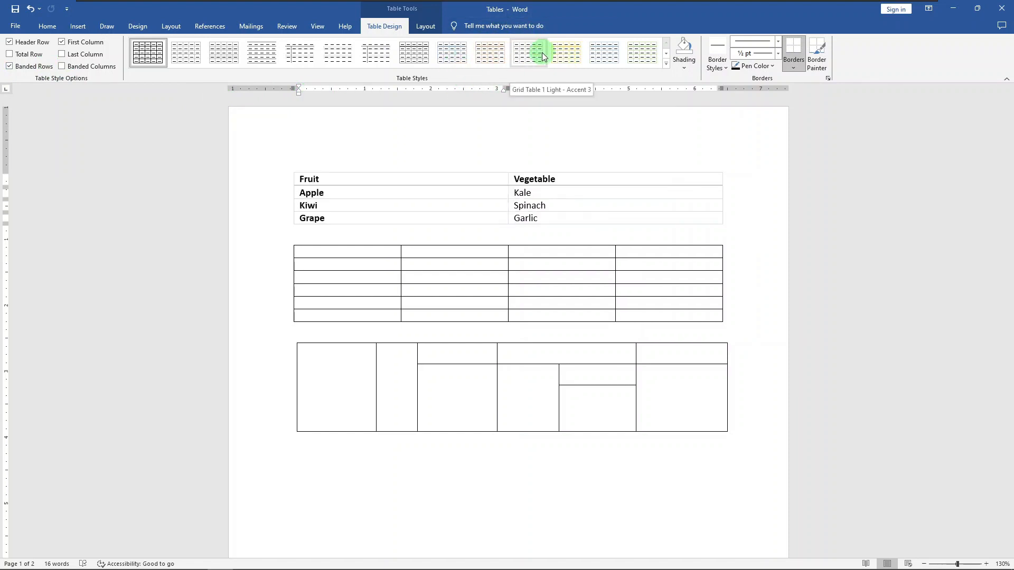
pyautogui.click(668, 67)
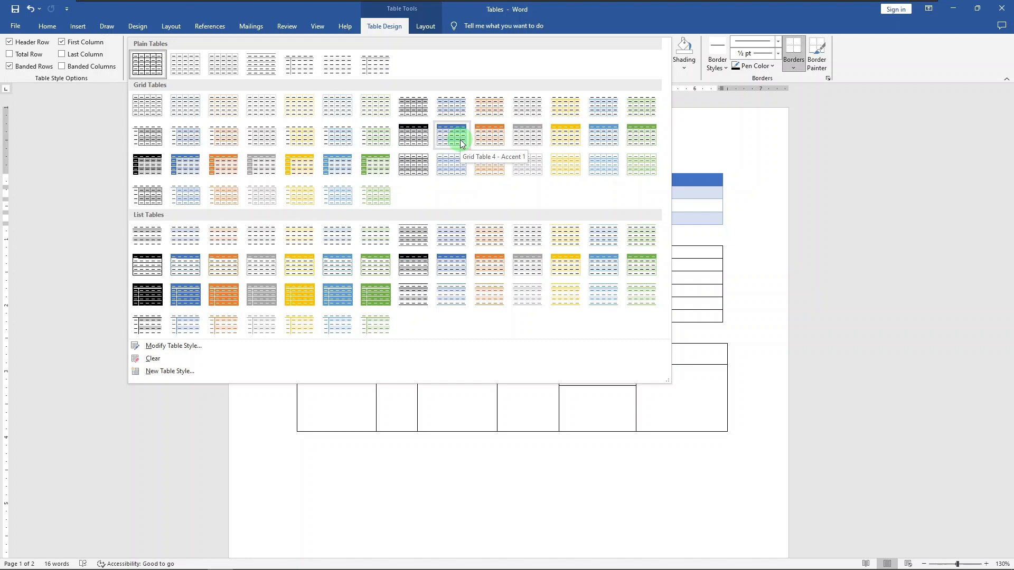
pyautogui.click(47, 43)
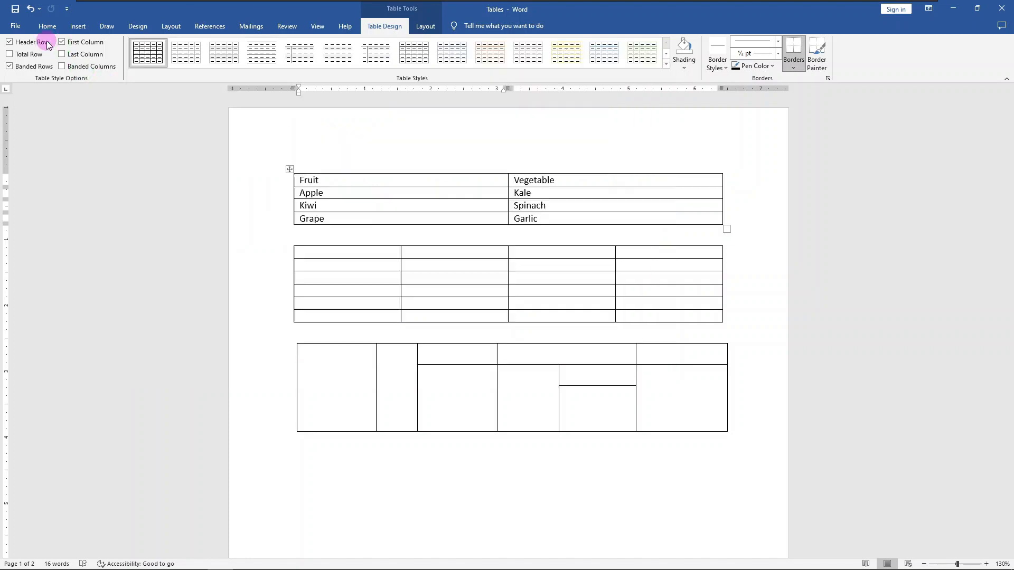
pyautogui.click(667, 68)
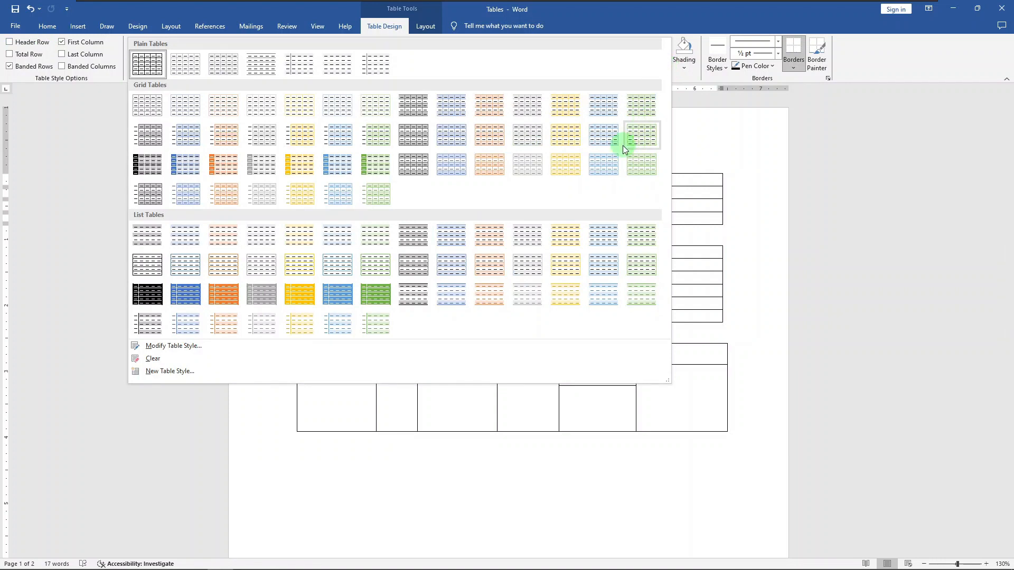
pyautogui.click(11, 43)
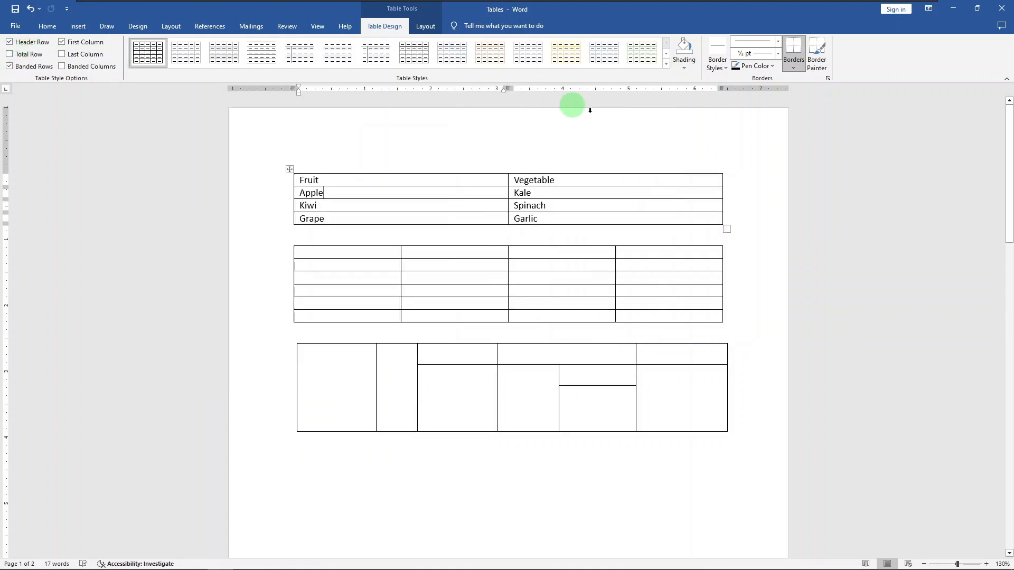
# Apply the light blue List Tables style with a solid header row and banded rows to the fruit and vegetable table
pyautogui.click(666, 63)
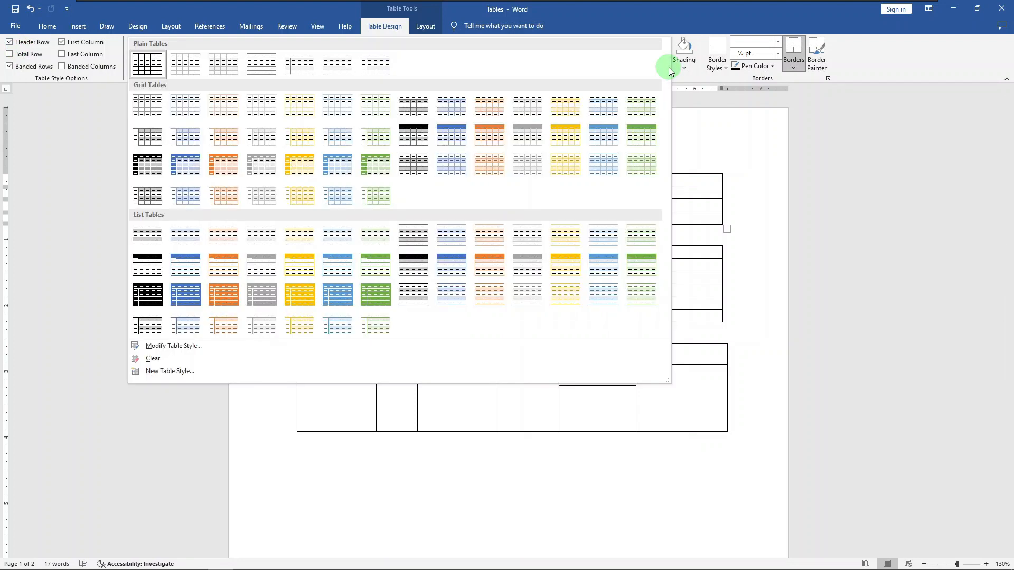
pyautogui.click(599, 275)
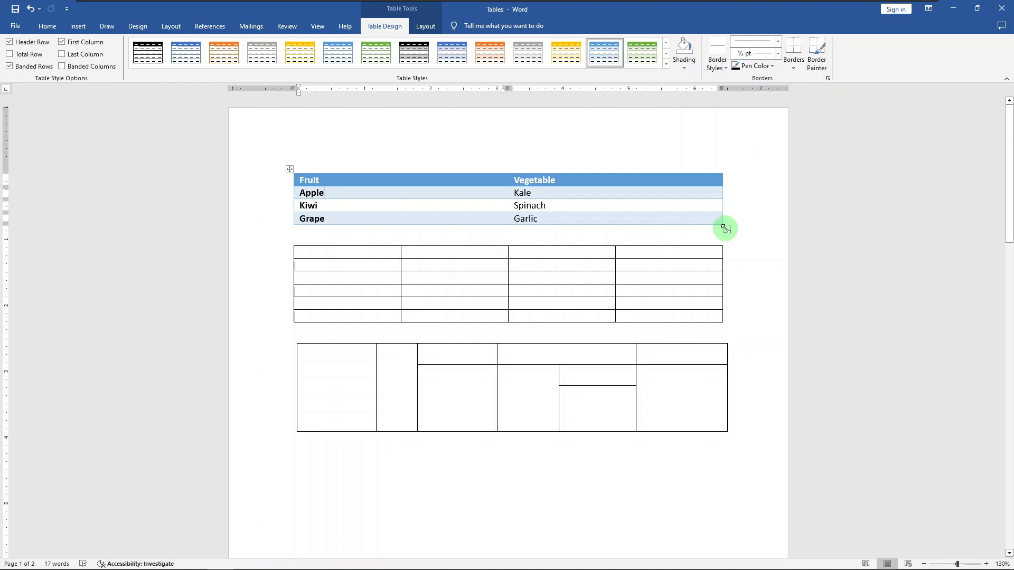
# Narrow the fruit and vegetable table to about 4.8 inches and its Fruit column to about 1.43 inches
pyautogui.moveTo(726, 229); pyautogui.dragTo(610, 204)
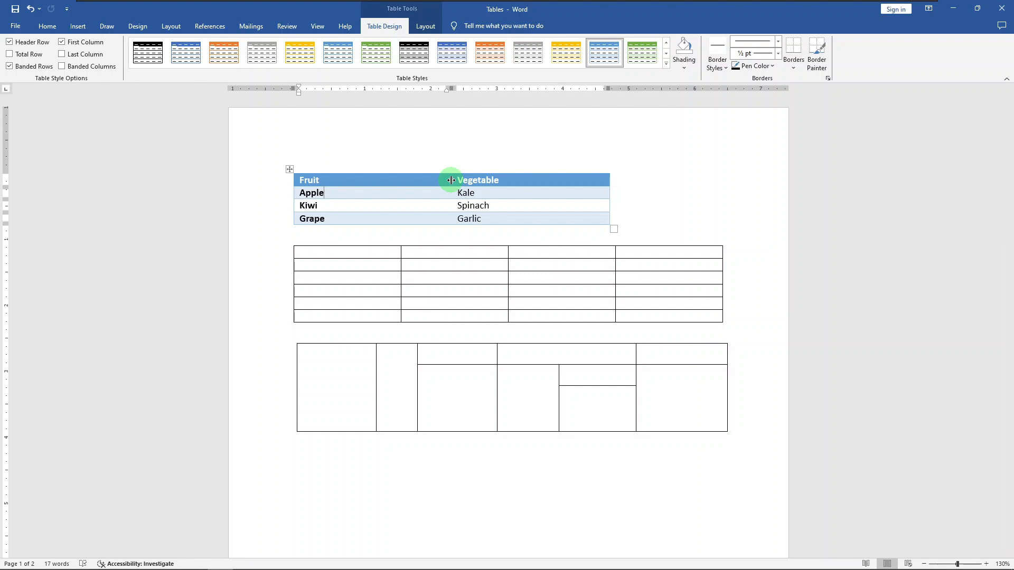
pyautogui.moveTo(451, 180); pyautogui.dragTo(389, 183)
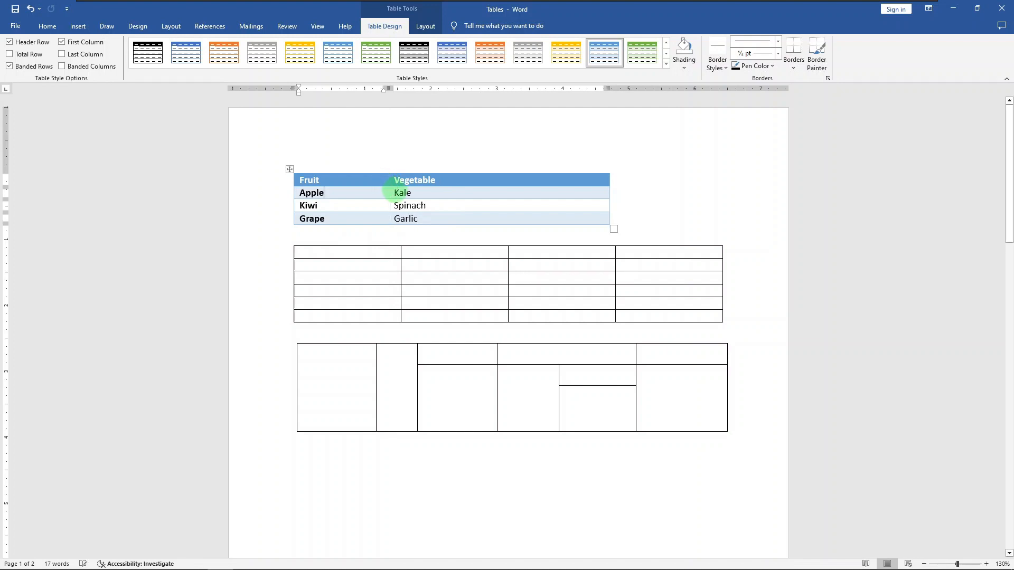
# Increase the height of the fruit and vegetable table's header row to roughly double
pyautogui.click(362, 187)
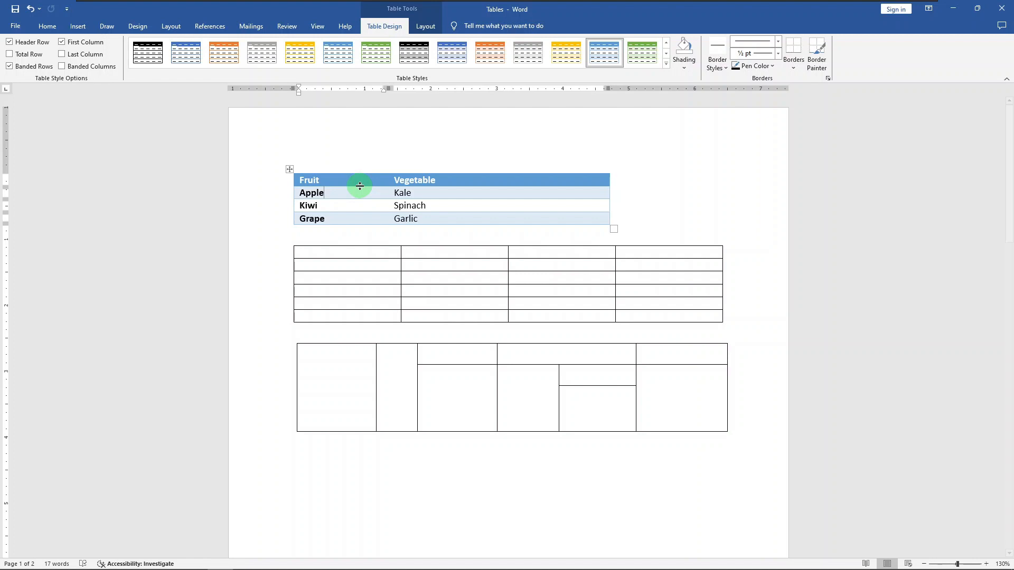
pyautogui.click(360, 186)
pyautogui.moveTo(360, 186); pyautogui.dragTo(362, 201)
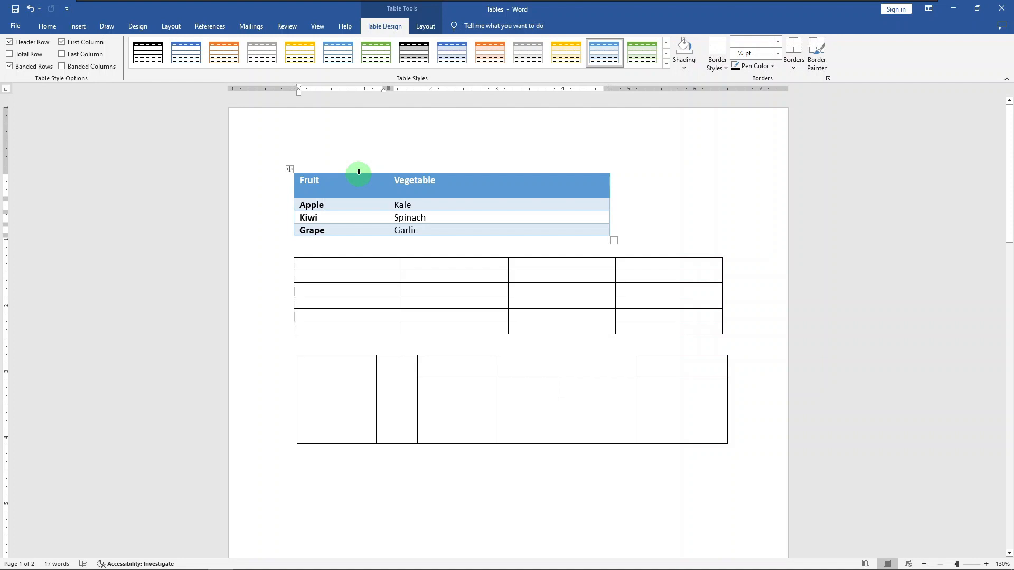
# Stretch the fruit and vegetable table across the page with AutoFit Window, and shrink its columns to the text with AutoFit Contents
pyautogui.click(359, 172)
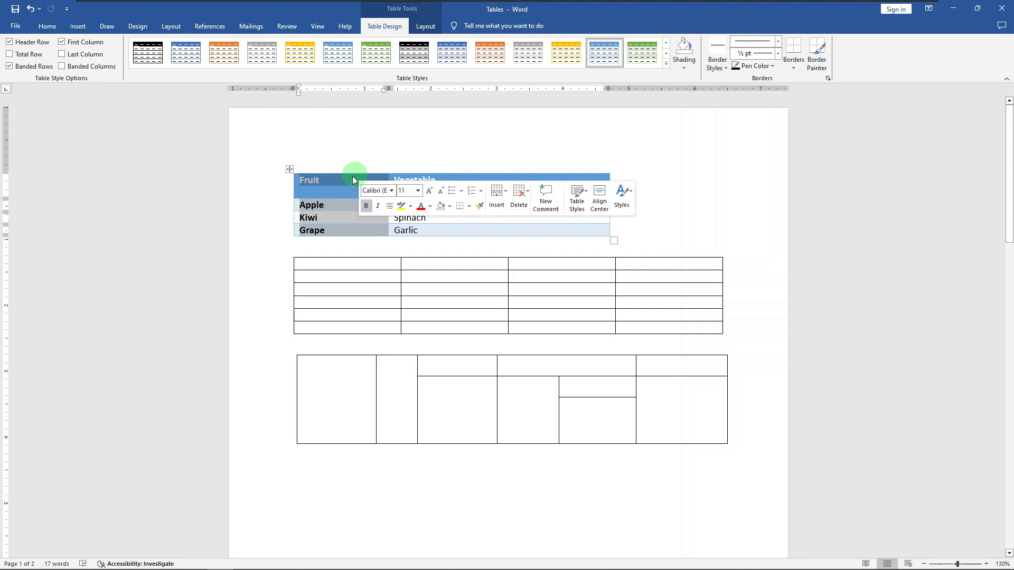
pyautogui.click(295, 206)
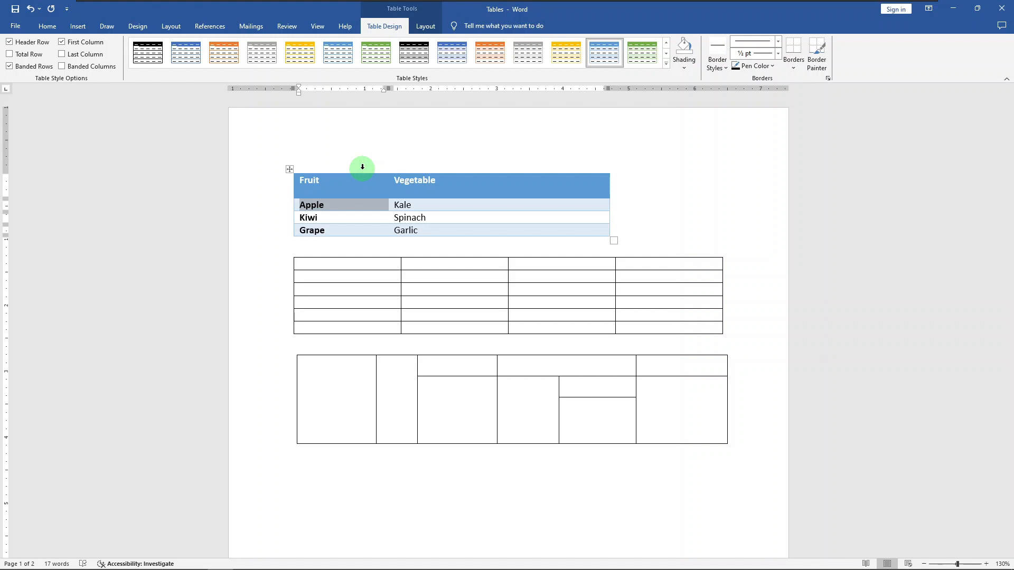
pyautogui.click(425, 25)
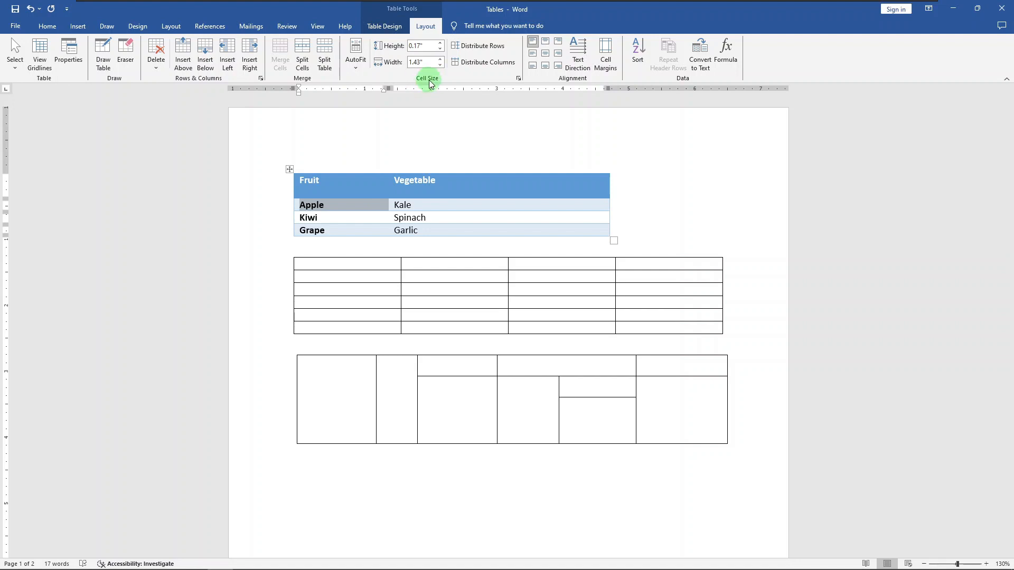
pyautogui.click(361, 66)
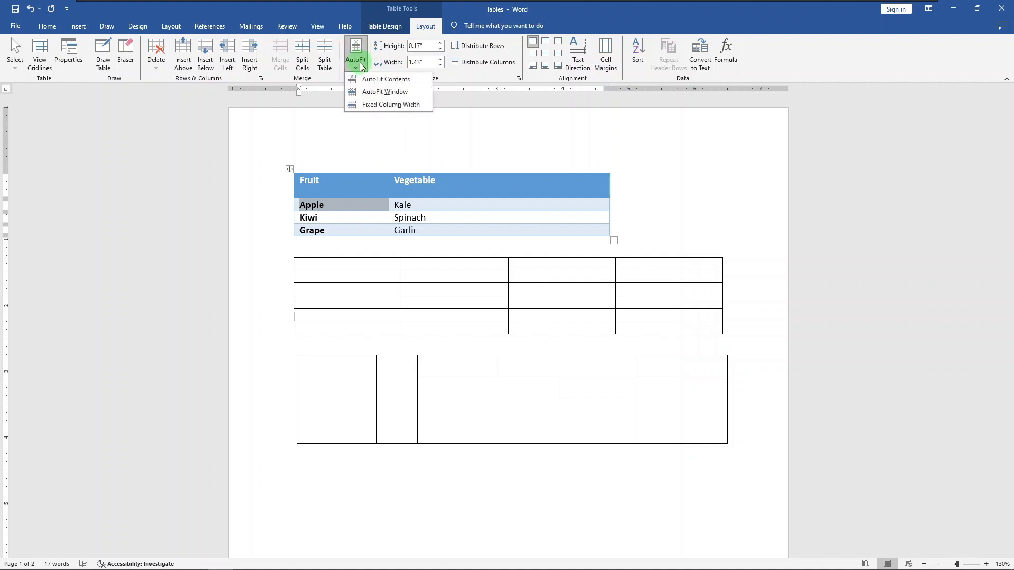
pyautogui.click(368, 92)
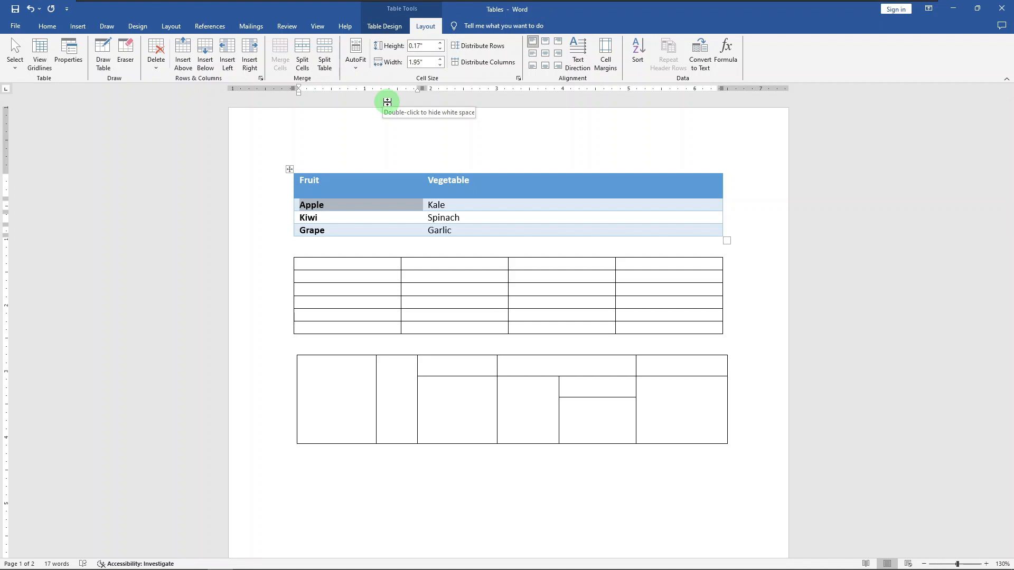
pyautogui.click(359, 68)
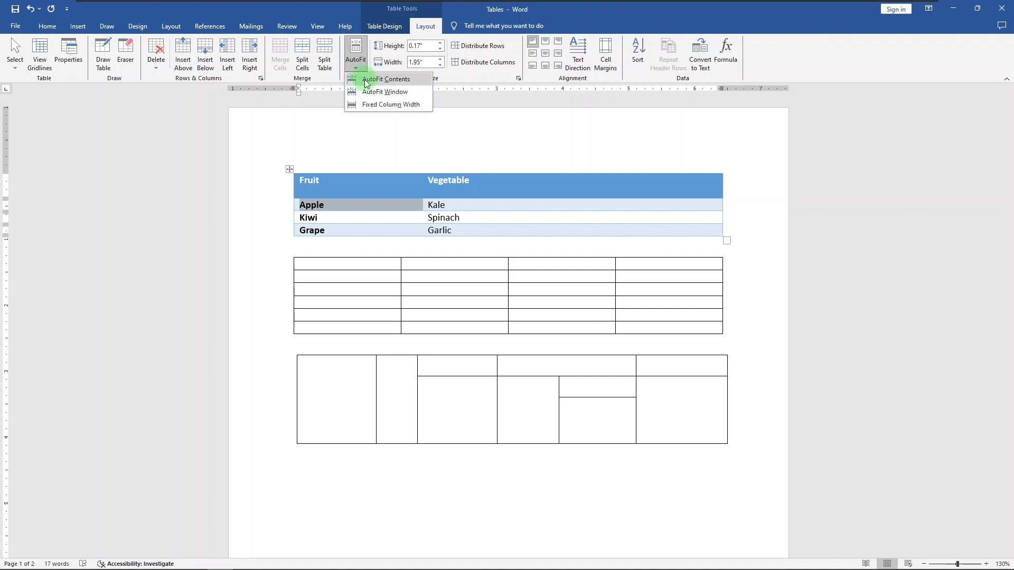
pyautogui.click(366, 80)
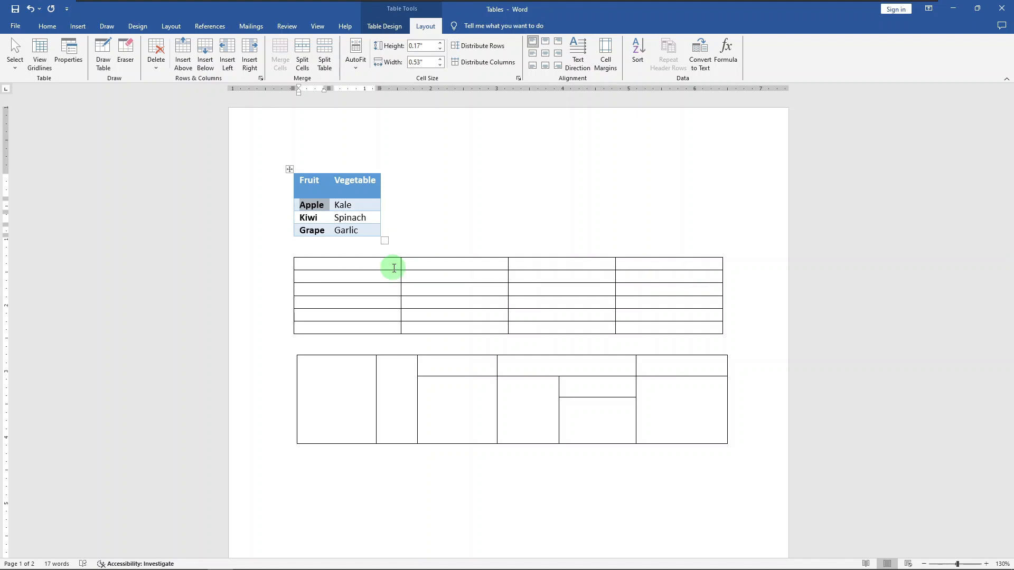
# Select the whole empty four-column table and move it about 1 inch to the right and slightly up
pyautogui.click(391, 274)
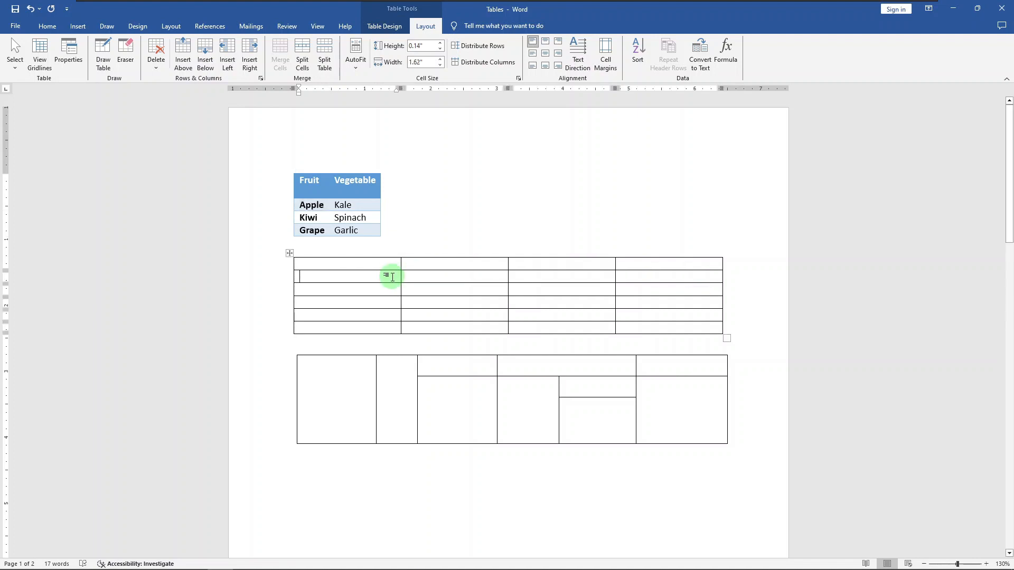
pyautogui.click(384, 392)
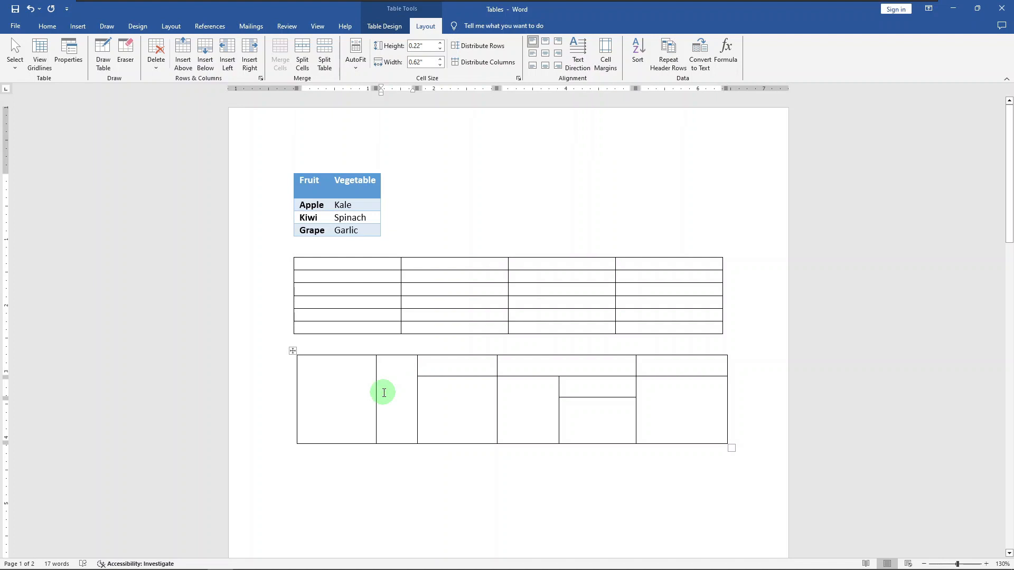
pyautogui.click(353, 304)
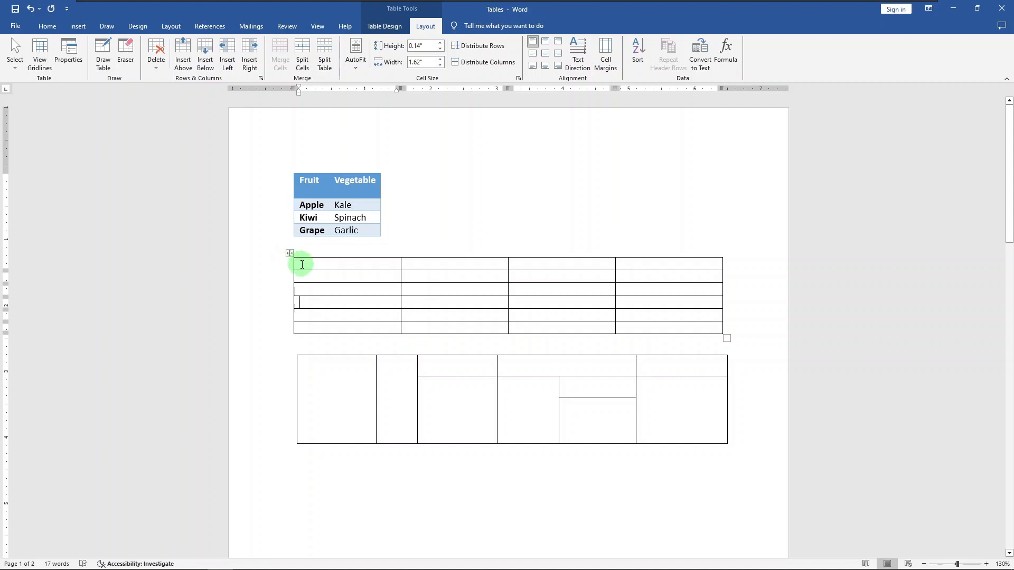
pyautogui.click(302, 264)
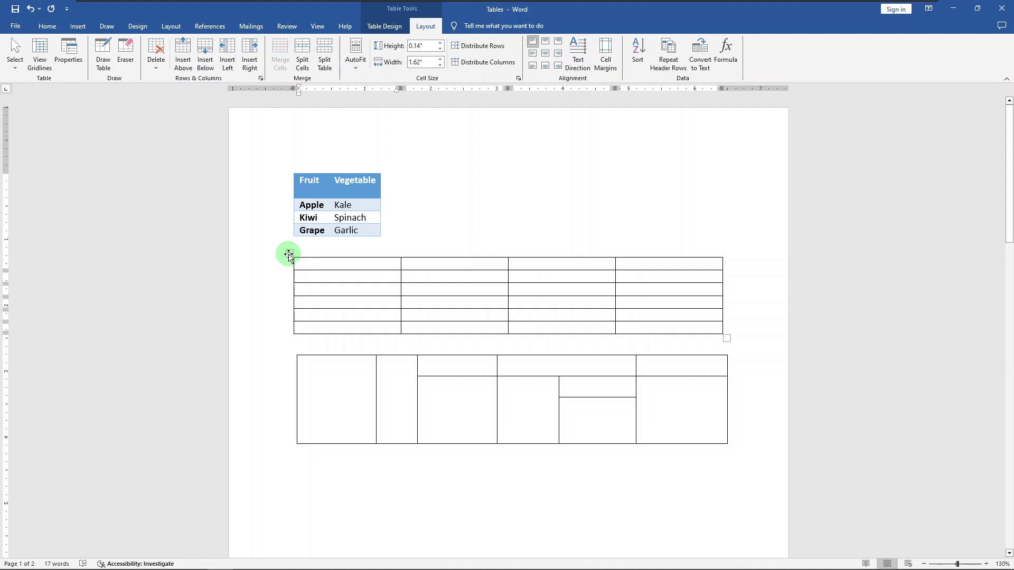
pyautogui.click(289, 255)
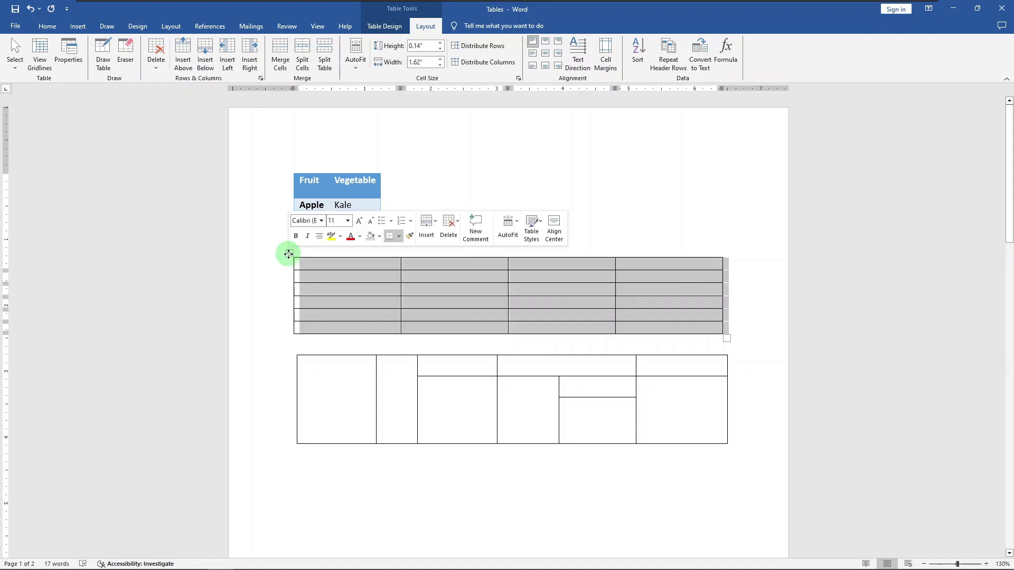
pyautogui.moveTo(289, 254); pyautogui.dragTo(362, 246)
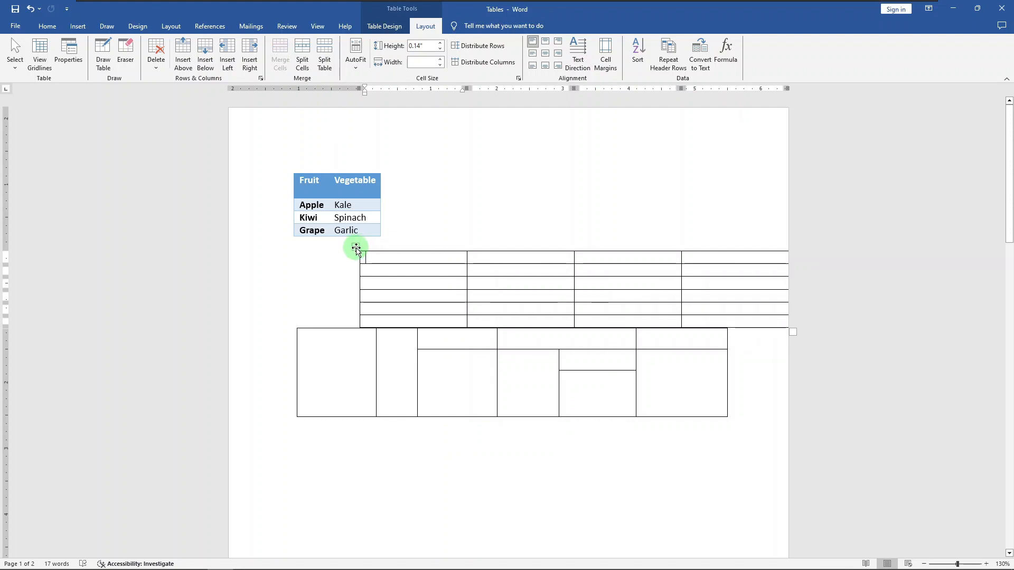
# Delete the empty table with four columns and six rows
pyautogui.click(356, 248)
pyautogui.rightClick(355, 248)
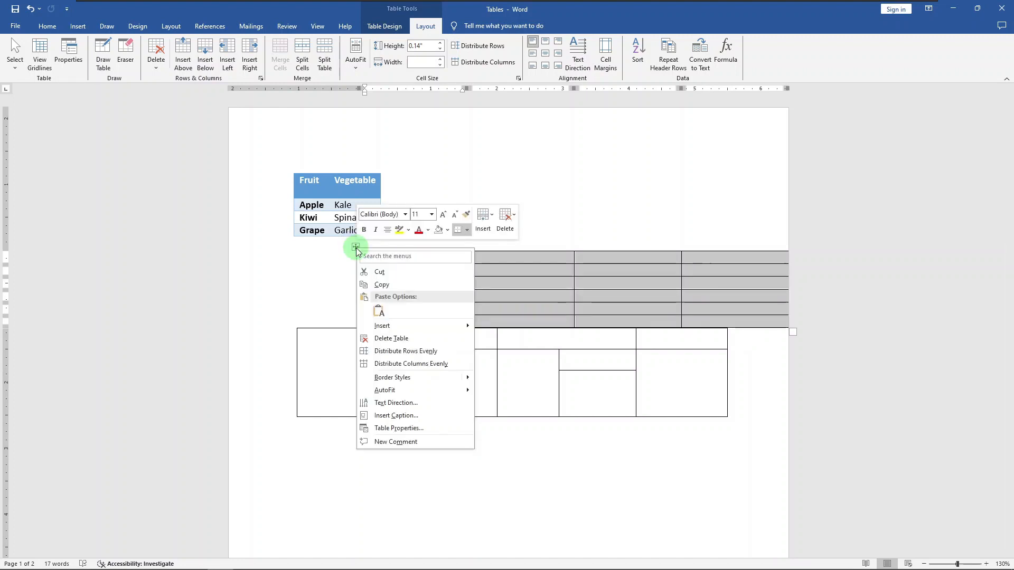
pyautogui.click(407, 340)
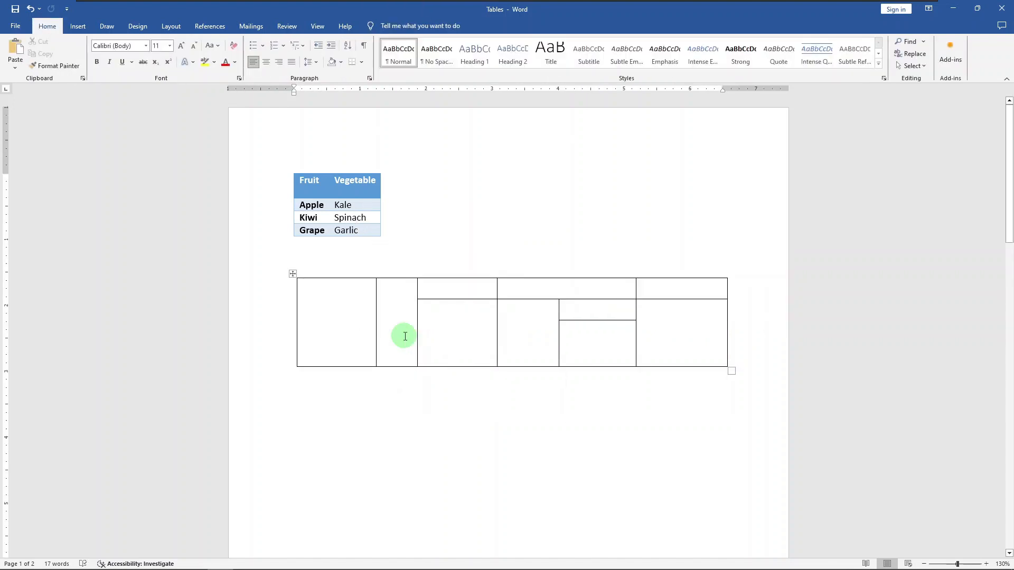